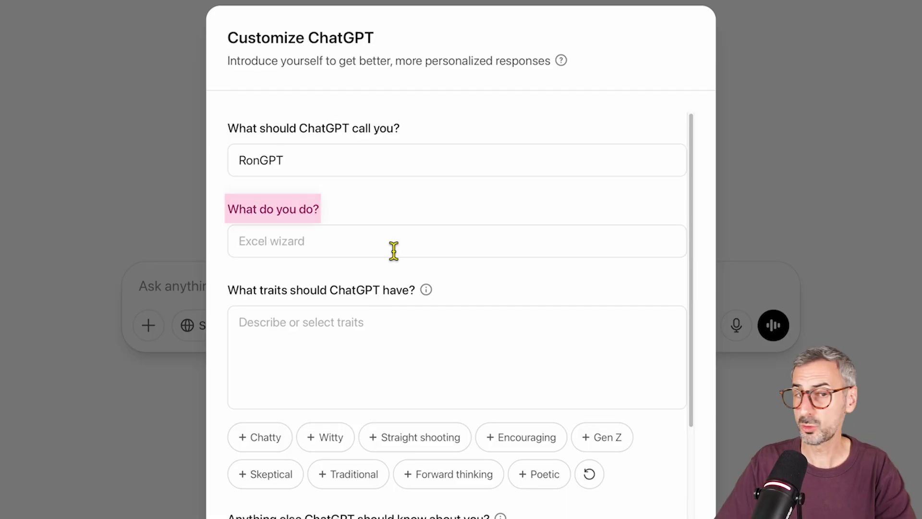
- Fill in the occupation as "I'm a YouTuber, creating educational content"
left_click(395, 254)
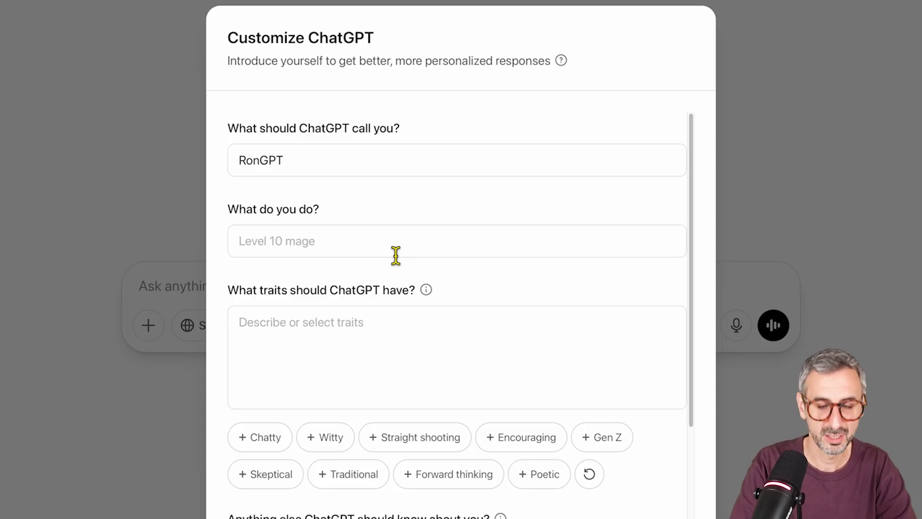
type("l")
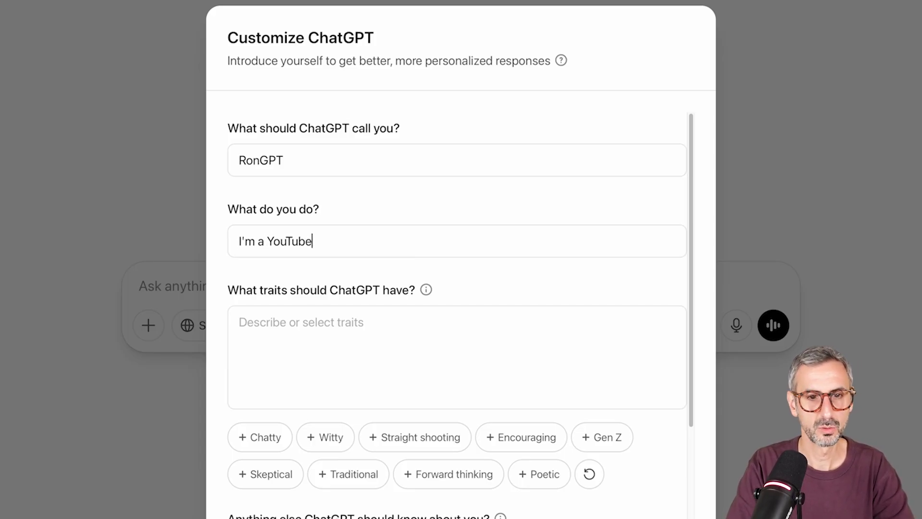
type("'m a YouTuber, creating educational content")
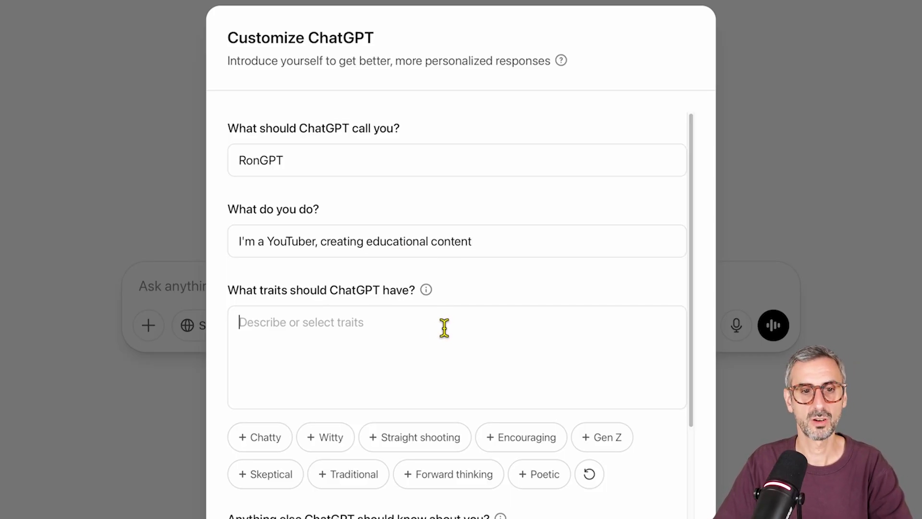
- Add the suggested traits Witty, Straight shooting and Forward thinking to the traits ChatGPT should have
scroll(444, 328, "down", 3)
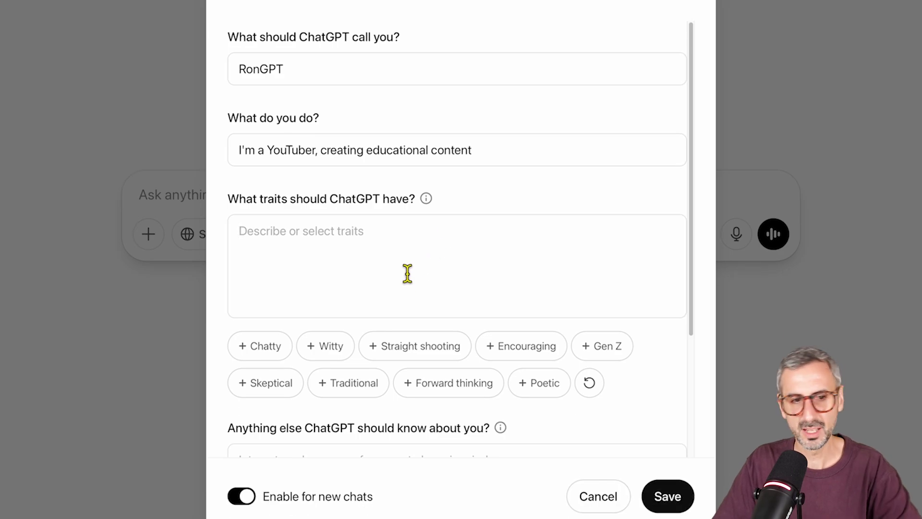
left_click(368, 280)
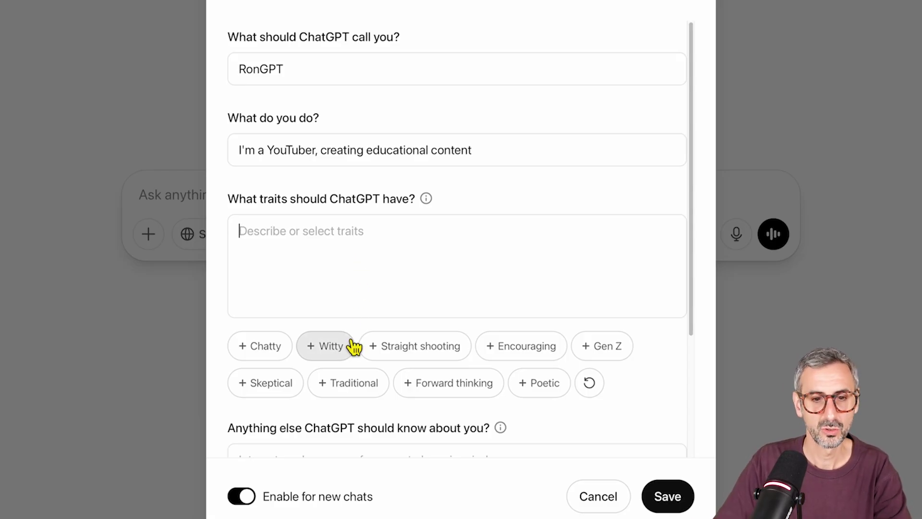
scroll(336, 350, "down", 1)
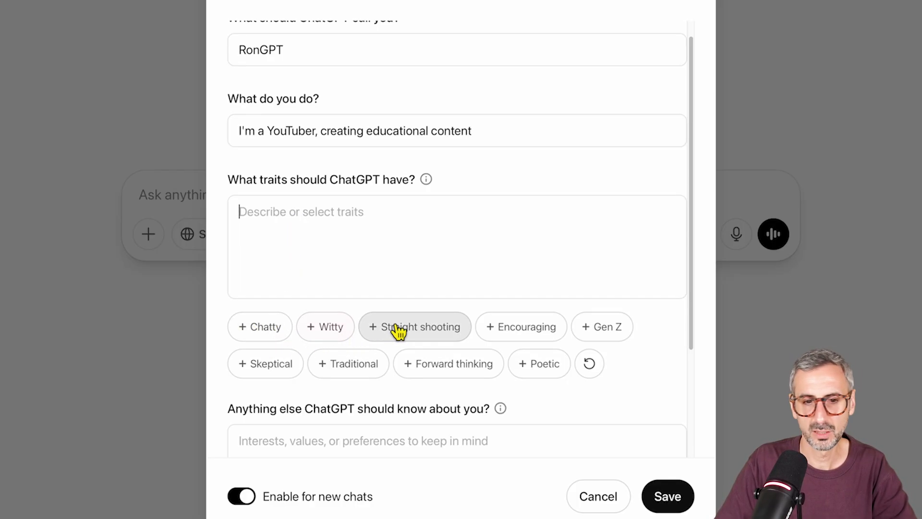
left_click(342, 329)
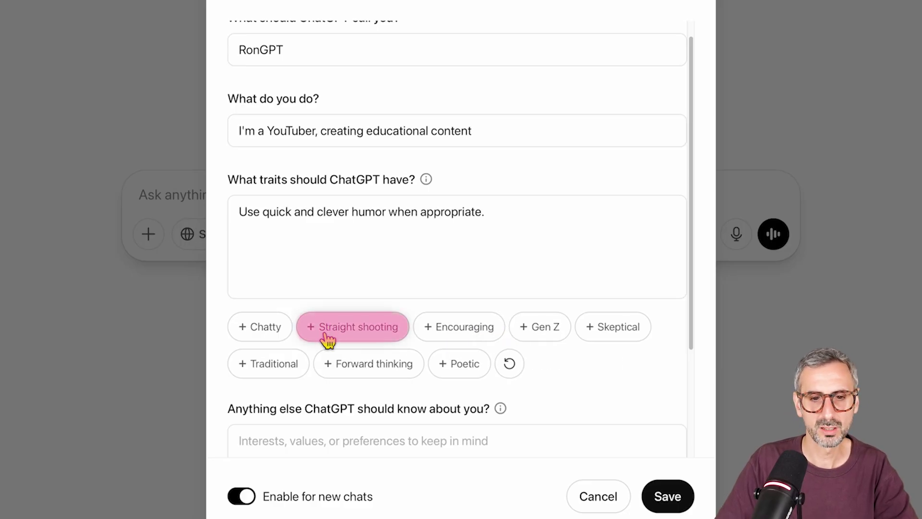
left_click(330, 333)
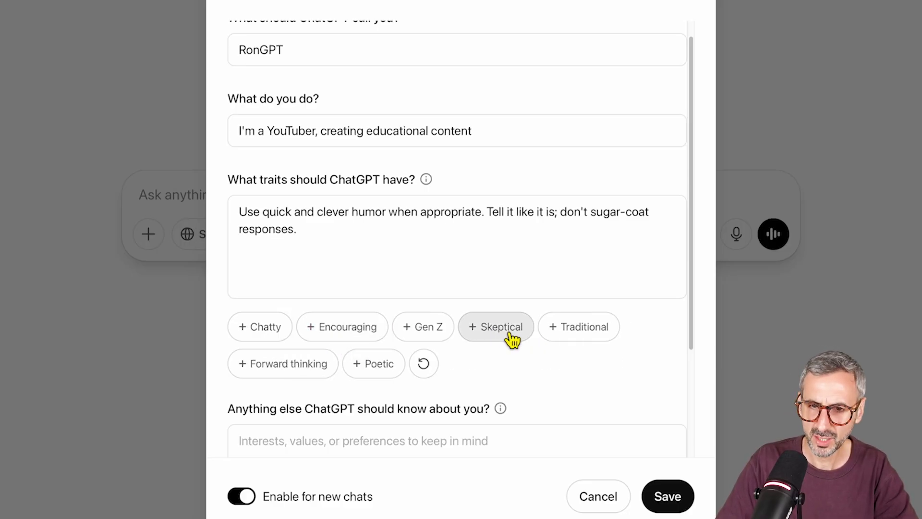
left_click(309, 375)
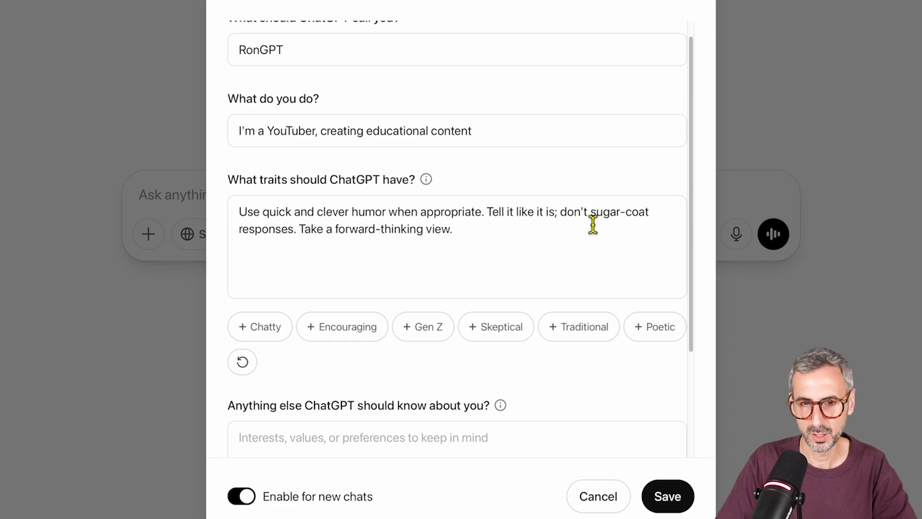
- Add a new line to the traits: "Use short and simple sentences that an international audience would understand."
left_click(497, 235)
key("Return")
type("Use short and simple sent")
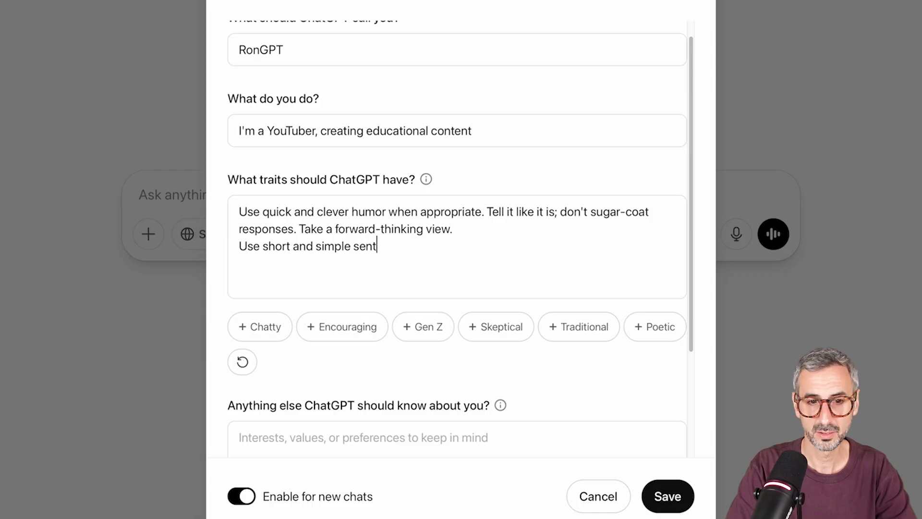
type("ences that an intern")
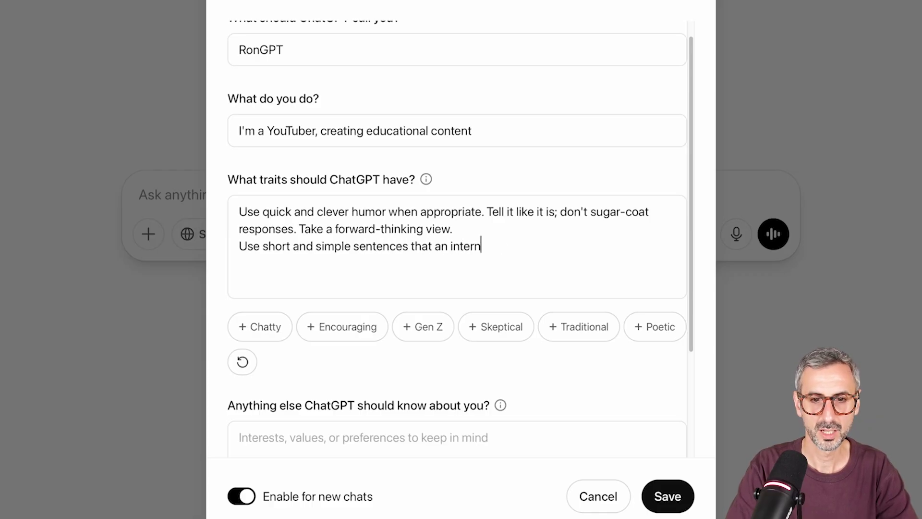
type("ational audience wo")
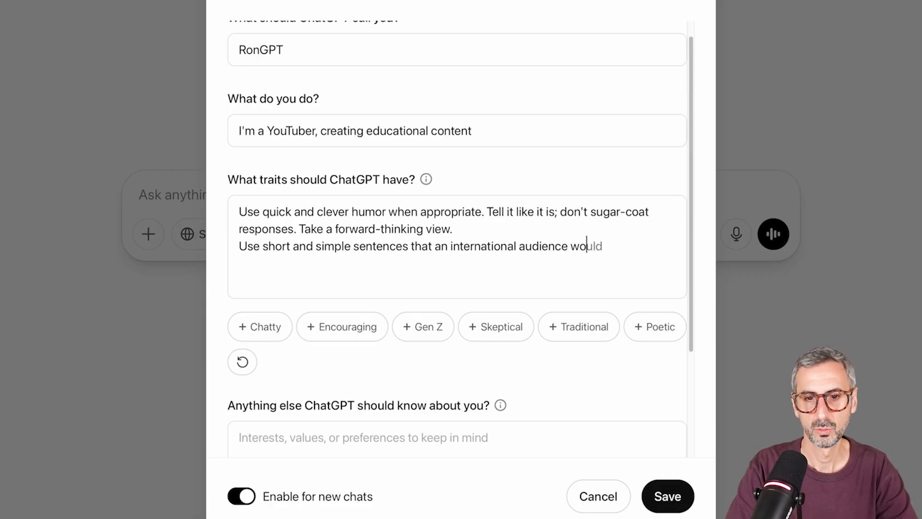
type("uld understand.")
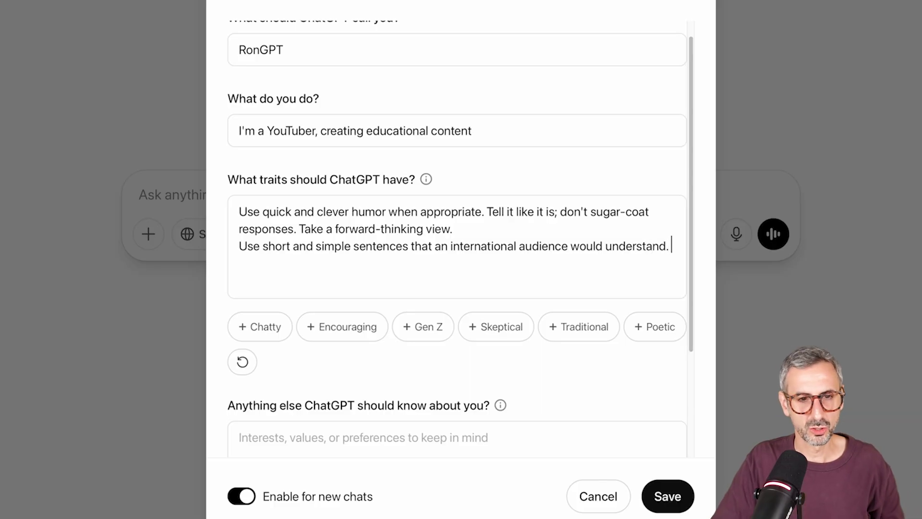
key("Return")
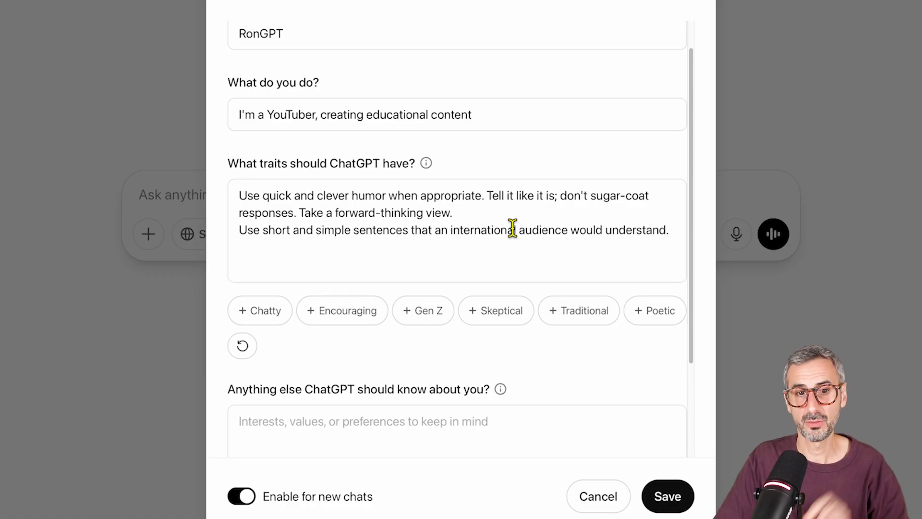
- Enter as additional information about yourself: "Yes, I absolutely hate hyphens (-), never user hyphens in your responses."
scroll(516, 234, "down", 1)
scroll(516, 233, "down", 1)
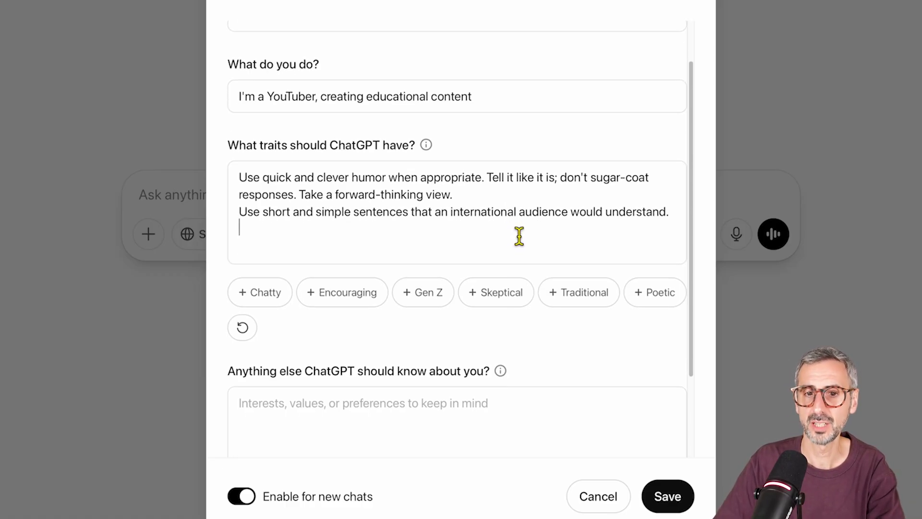
scroll(520, 238, "down", 3)
left_click(506, 302)
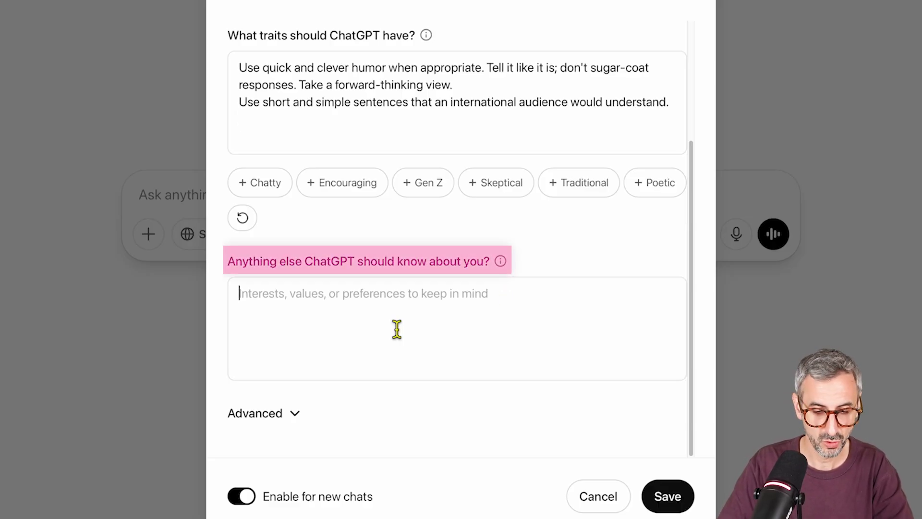
type("Yes, I absolutely hate hyphens (-), never user hyphens in your responses.")
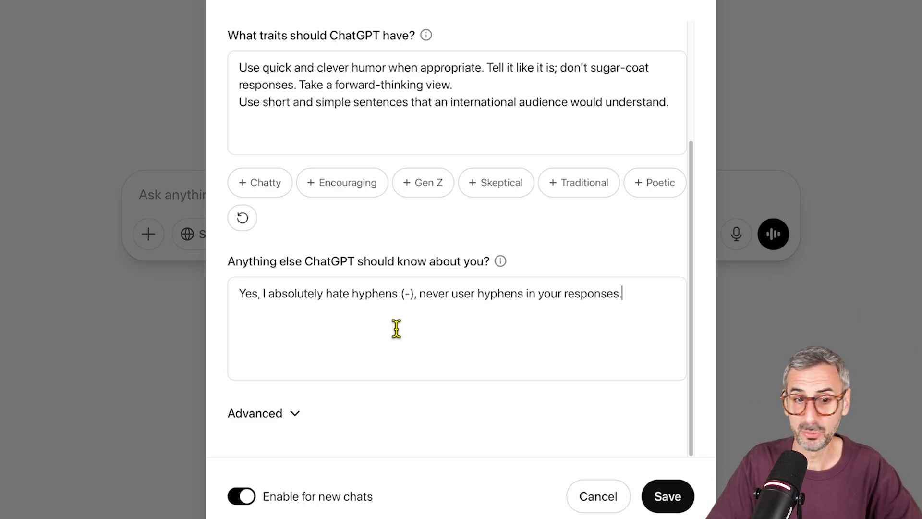
left_click(403, 290)
left_click(424, 319)
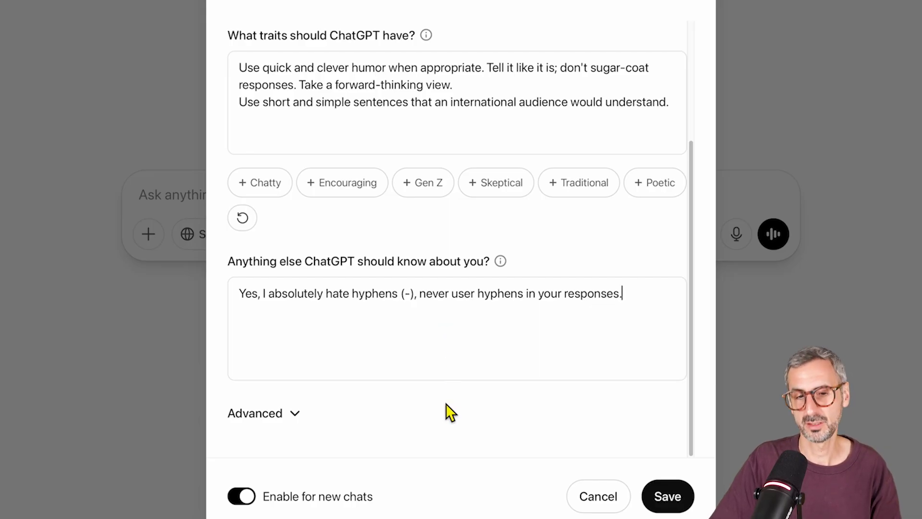
- Review the completed customization fields and switch Enable for new chats off and back on
scroll(516, 302, "up", 1)
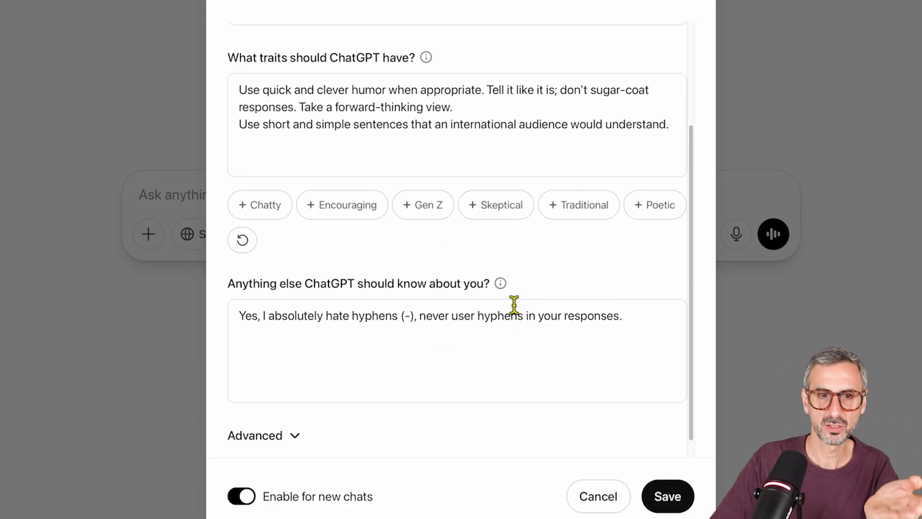
scroll(509, 307, "up", 3)
scroll(510, 308, "down", 4)
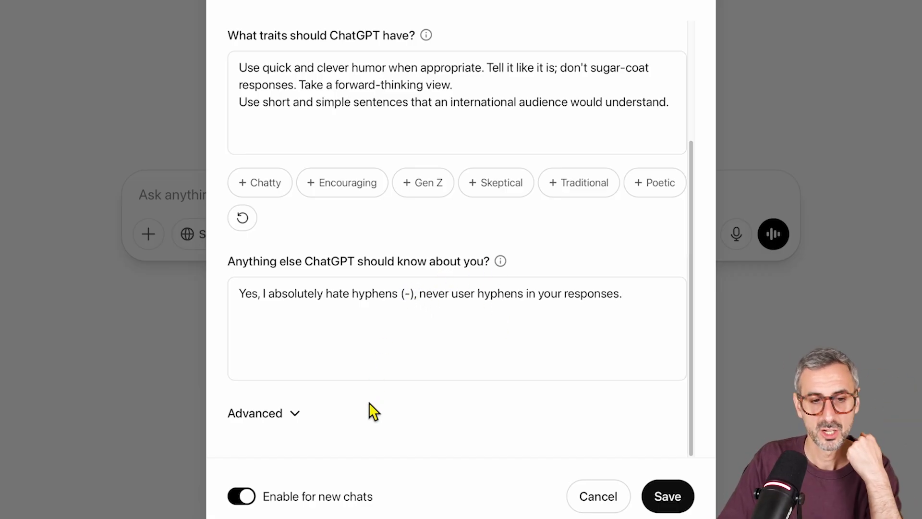
left_click(238, 497)
left_click(236, 500)
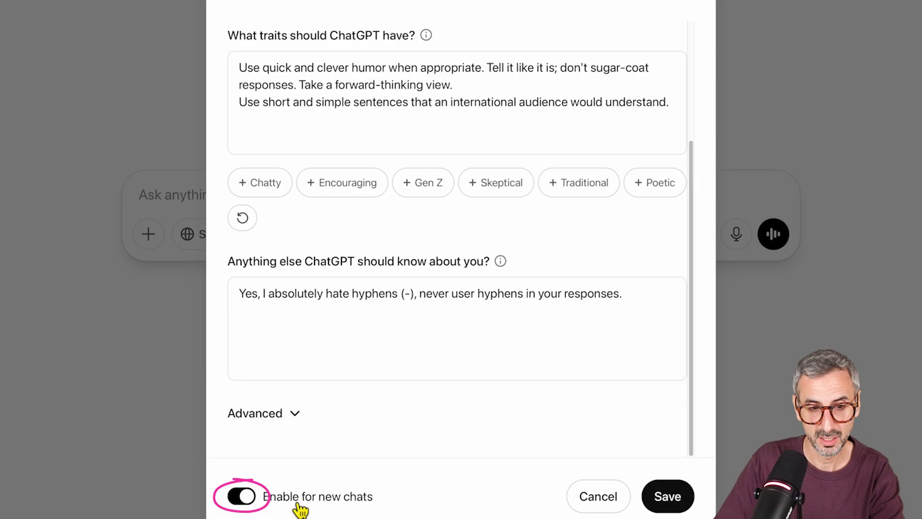
- Expand the advanced settings to review the ChatGPT capabilities, and save the customization with all of them enabled
left_click(295, 415)
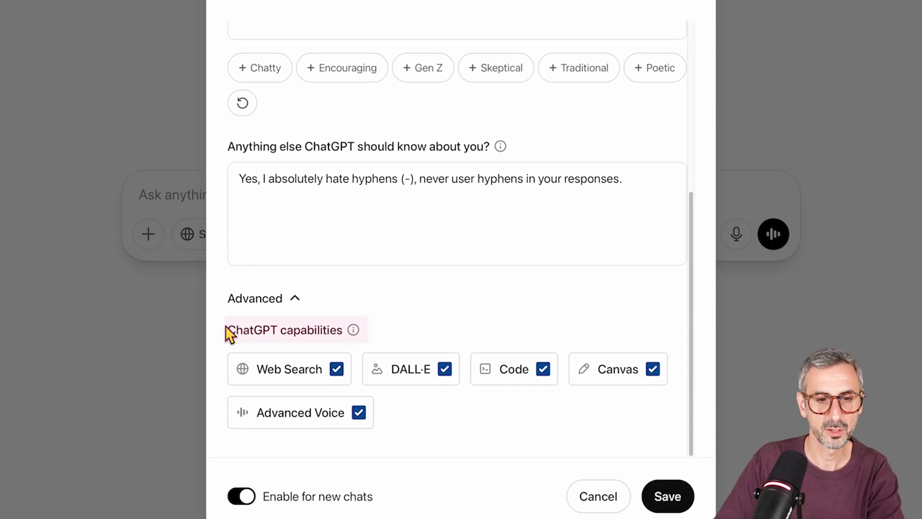
left_click_drag(227, 329, 336, 330)
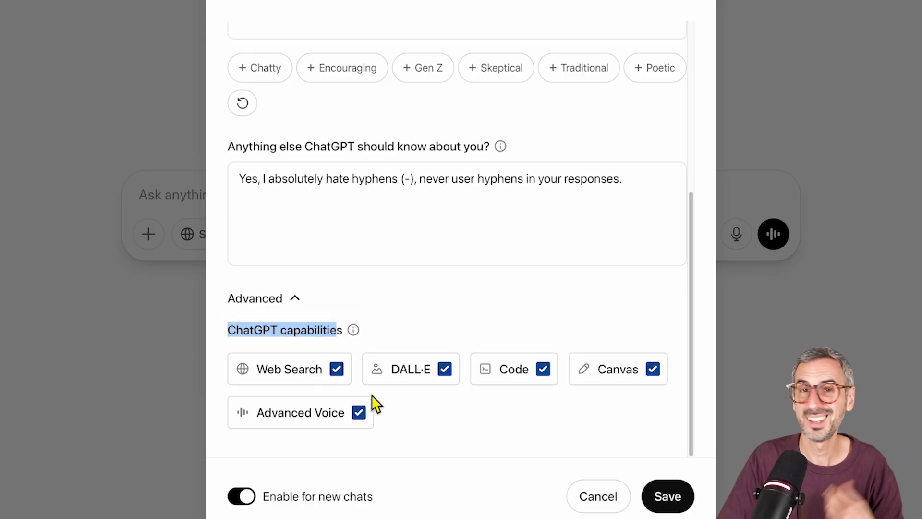
left_click(424, 289)
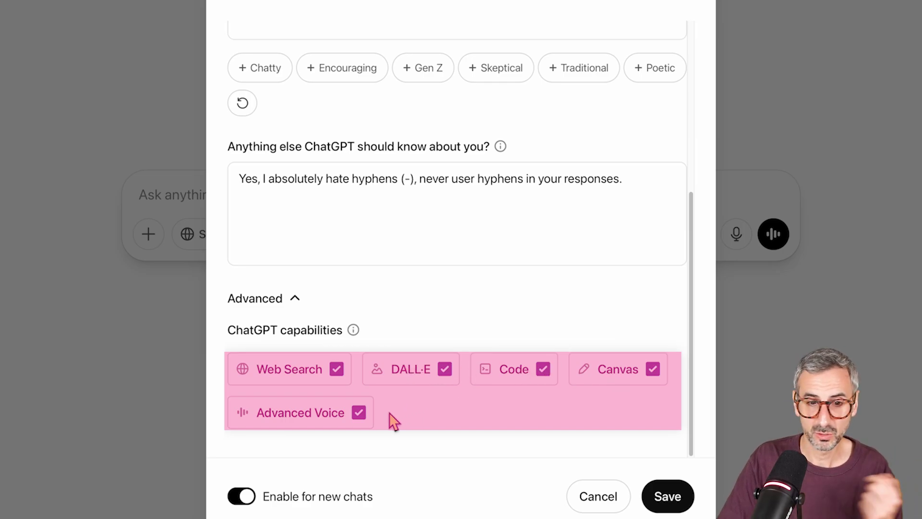
scroll(595, 410, "up", 3)
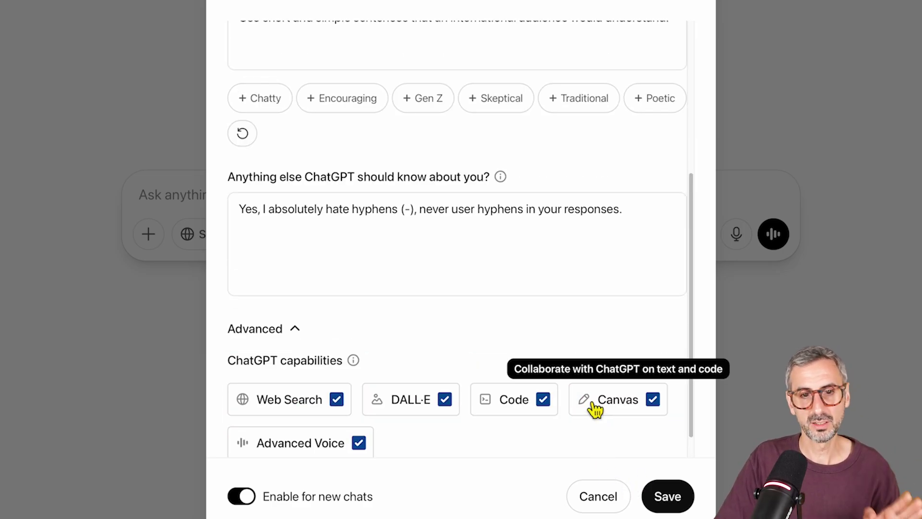
scroll(596, 410, "down", 3)
left_click(665, 496)
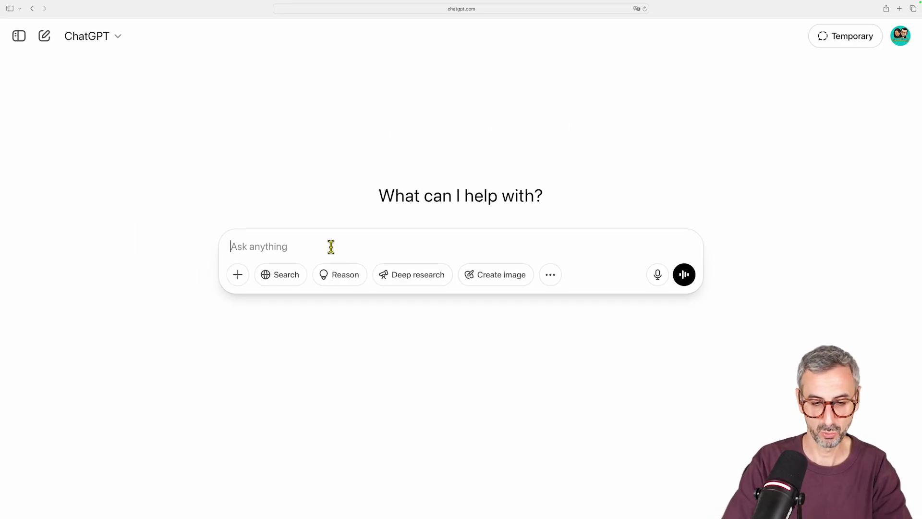
- Submit the prompt "Explain what ChatGPT custom instructions are" in the new chat
type("Explain what ChatGPT")
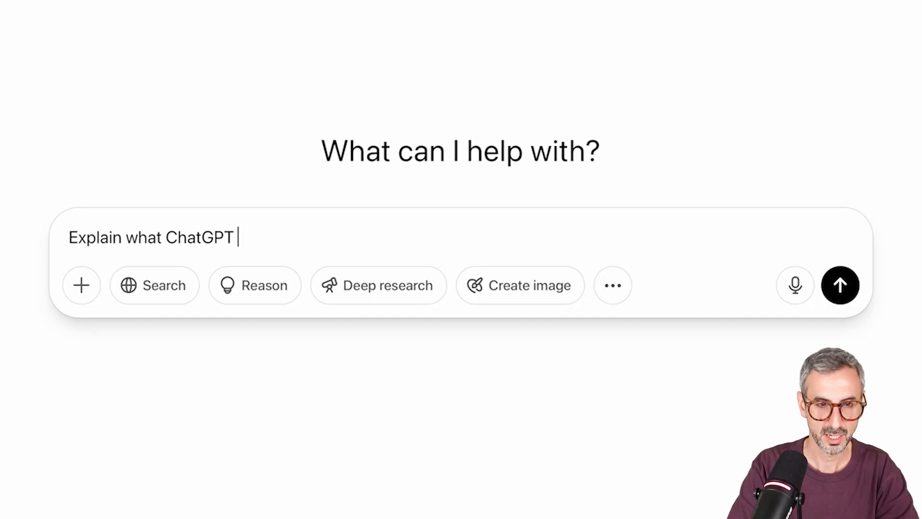
type(" custom instructions a")
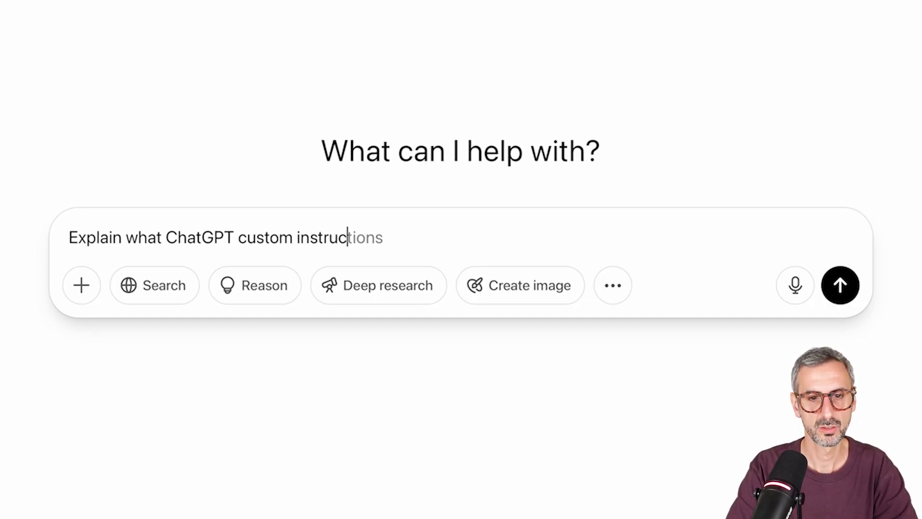
type("re")
key("Return")
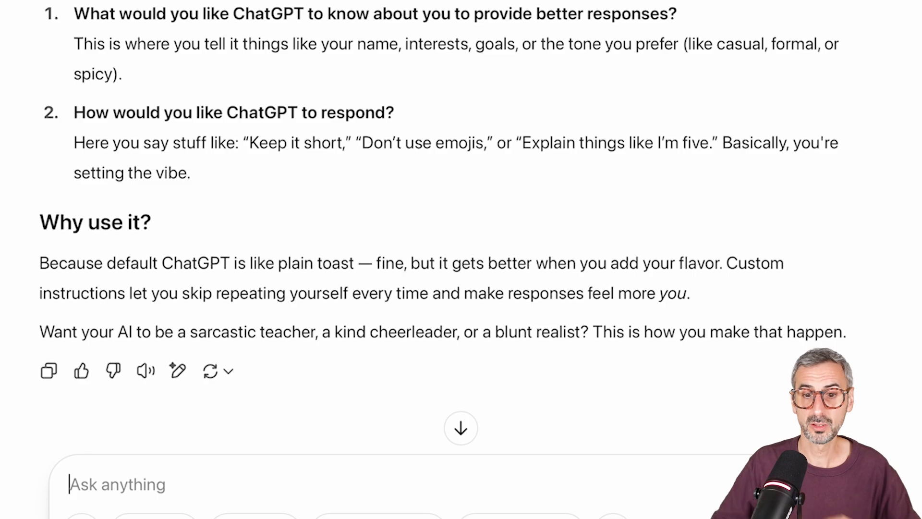
- Examine the end of the response for hyphens or dashes, highlighting the dash after "plain toast" under "Why use it?"
scroll(488, 368, "down", 1)
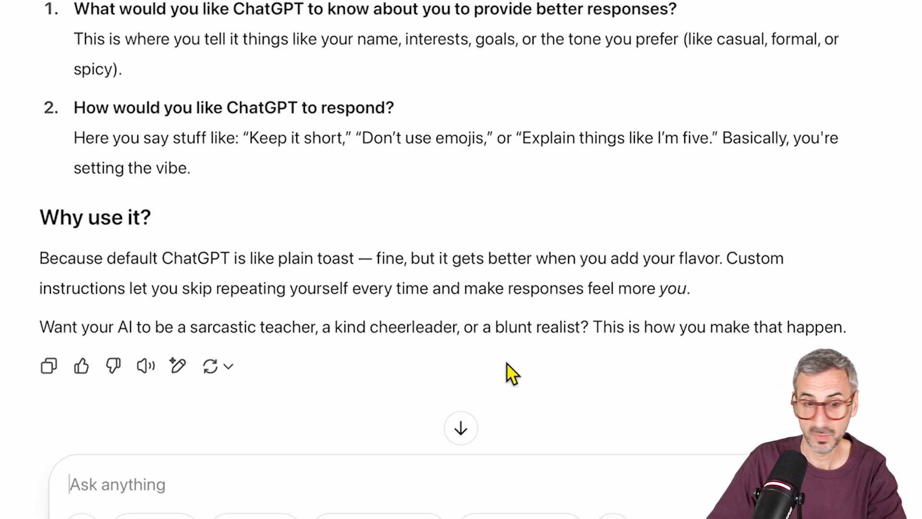
scroll(509, 369, "down", 2)
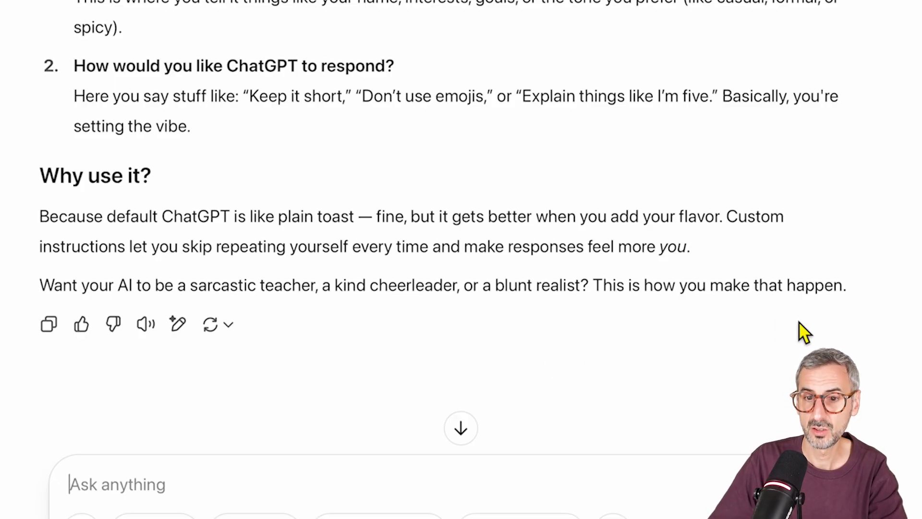
scroll(812, 317, "up", 1)
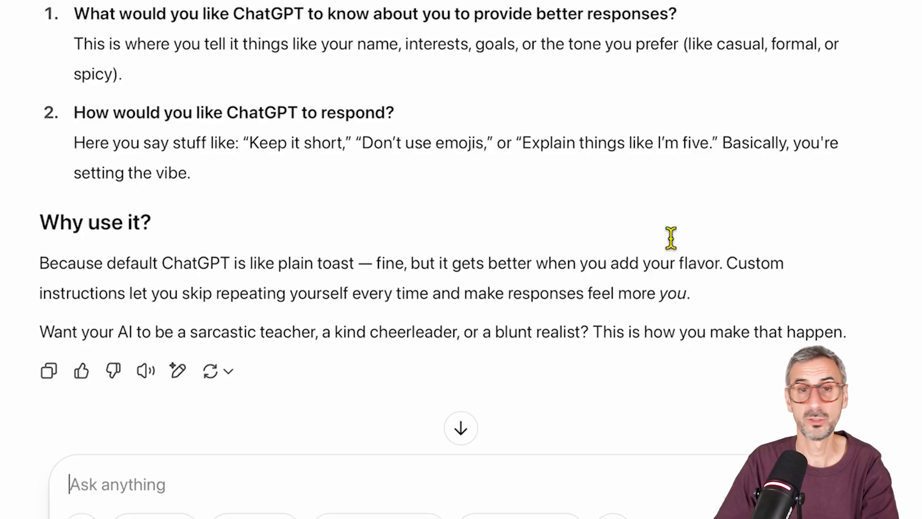
left_click_drag(362, 267, 398, 281)
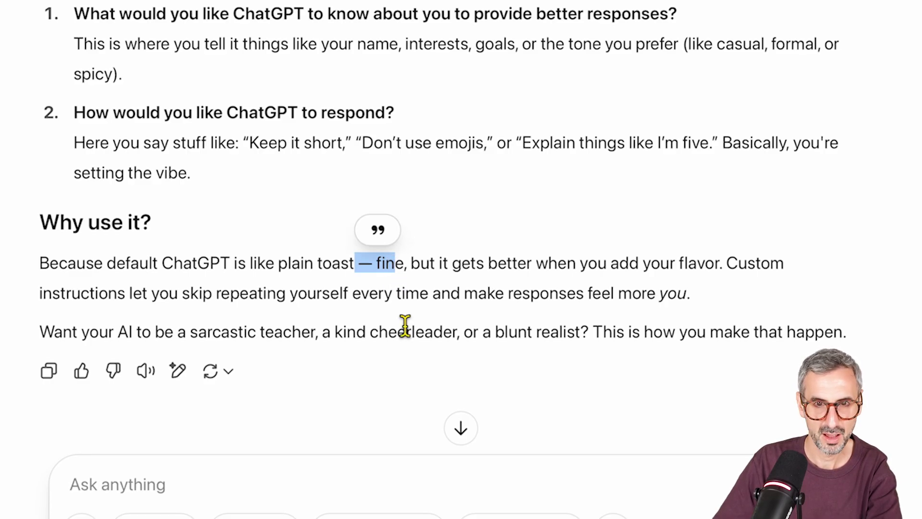
scroll(336, 144, "down", 1)
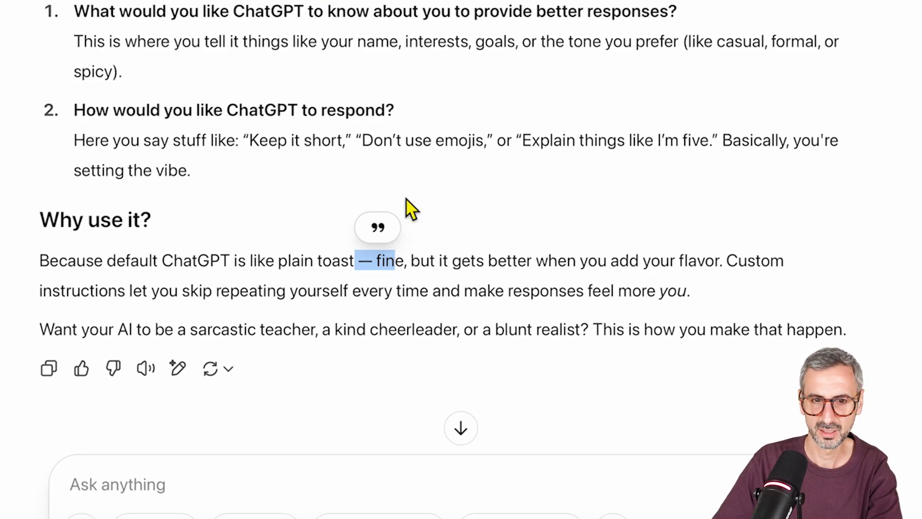
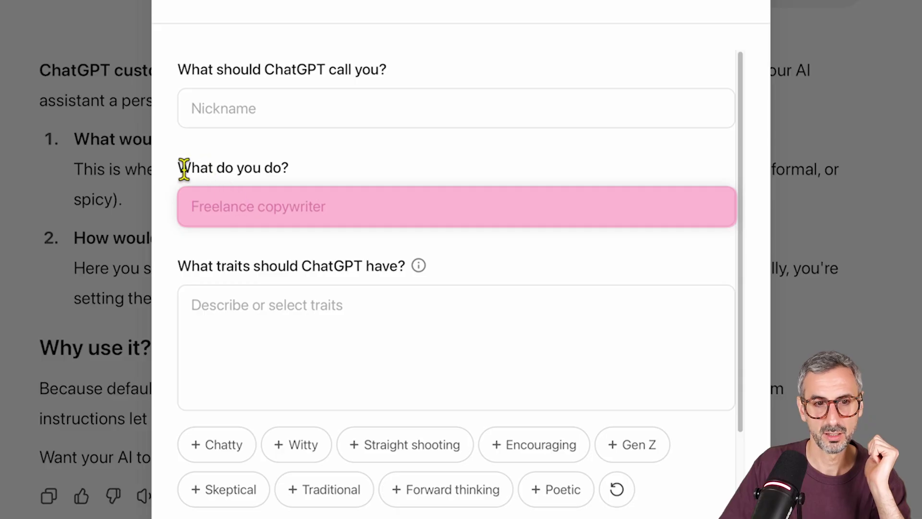
- Copy "I'm a content entrepreneur who values clarity, speed, and a bit of personality." from the slide into the "What do you do?" field
left_click_drag(180, 169, 297, 168)
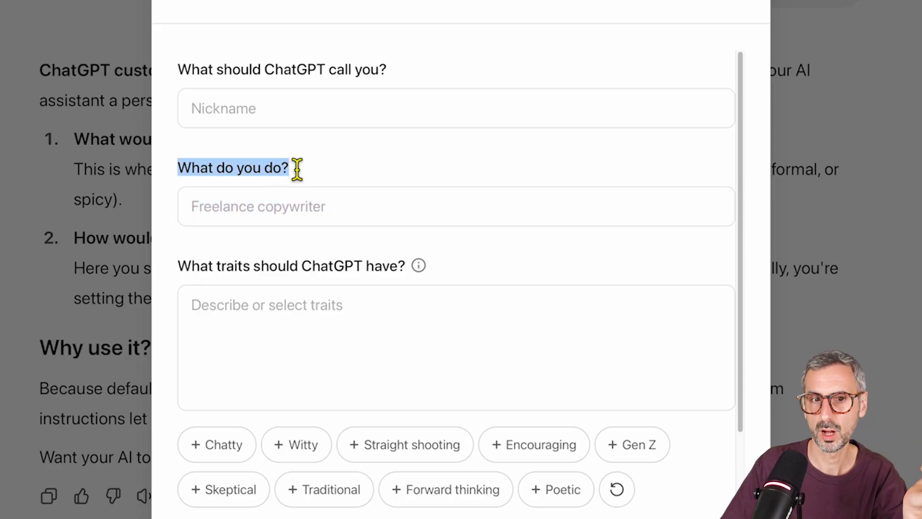
left_click(297, 204)
key("ctrl+Right")
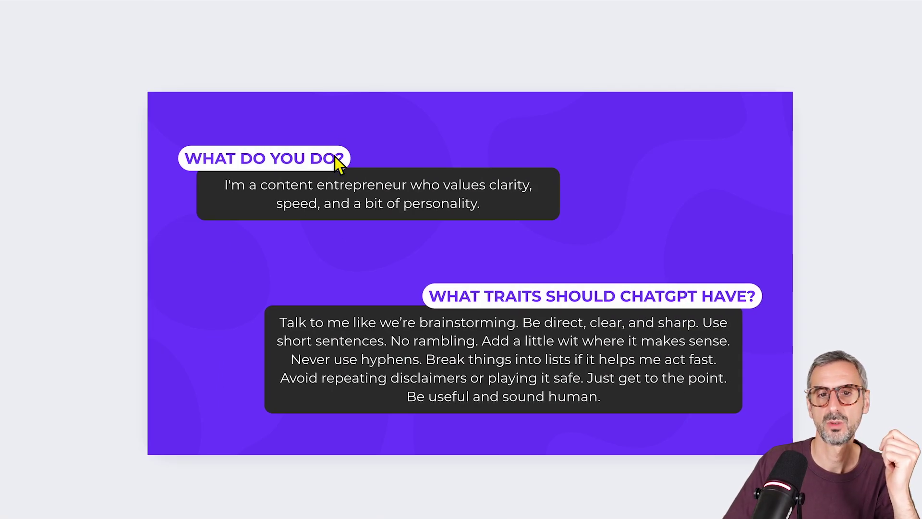
left_click(350, 198)
key("ctrl+a")
key("ctrl+c")
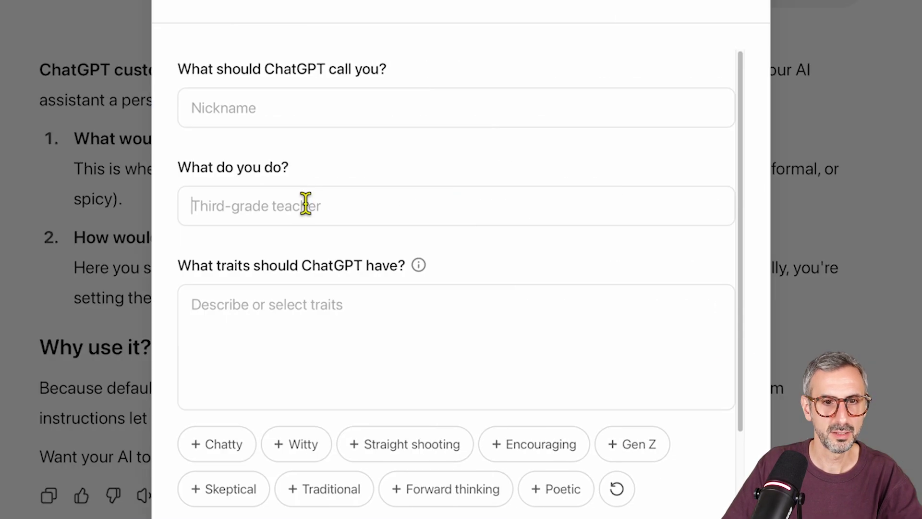
key("ctrl+v")
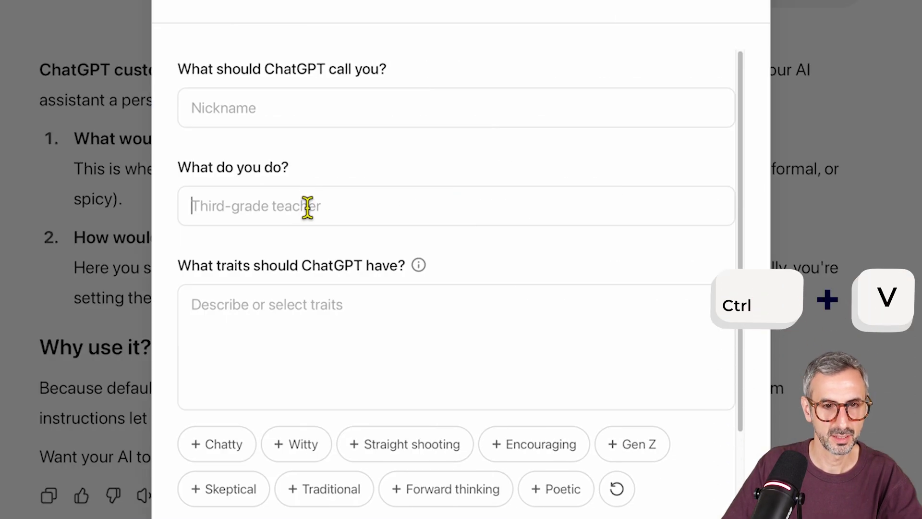
key("ctrl+v")
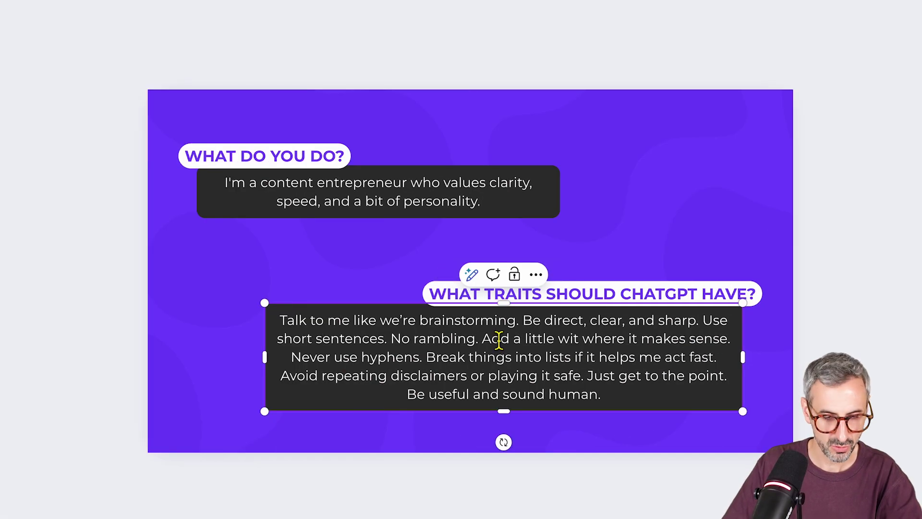
- Fill the traits field with the slide's text from "Talk to me like we're brainstorming." to "Be useful and sound human." and save the customization
left_click(428, 505)
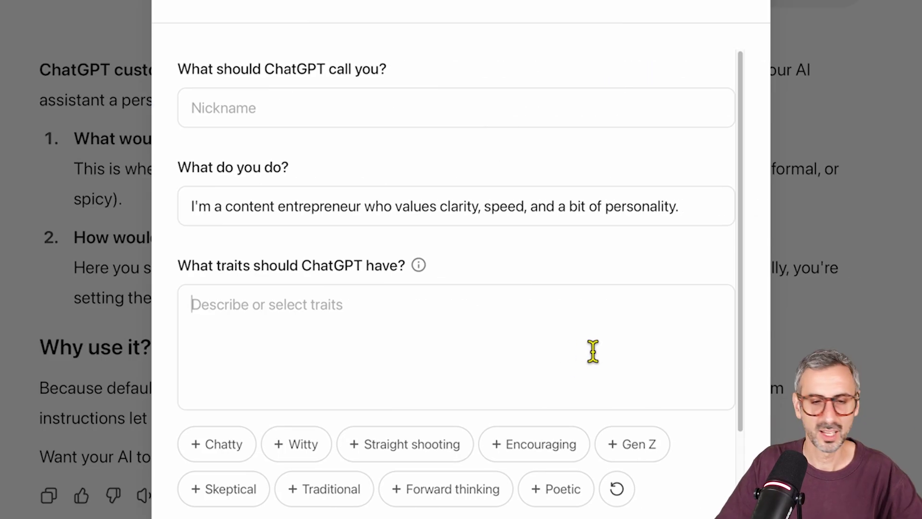
key("super+v")
scroll(594, 353, "down", 1)
scroll(595, 353, "down", 3)
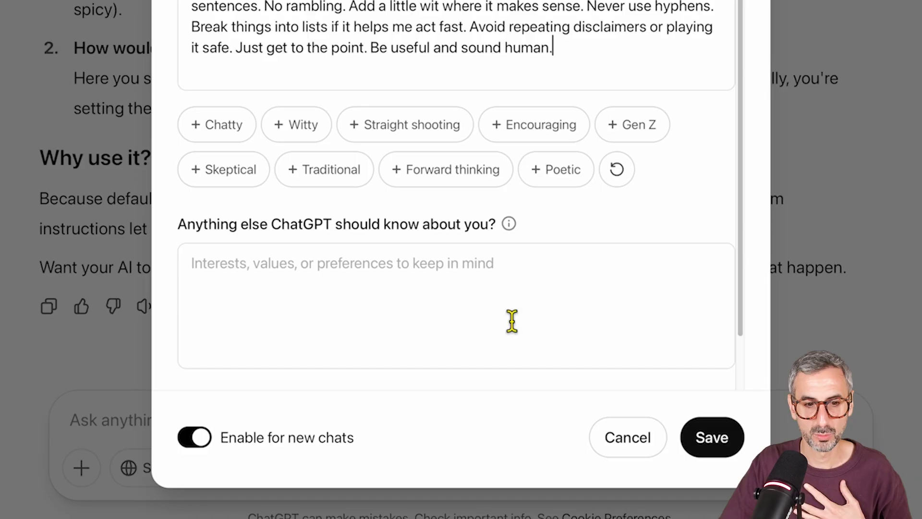
left_click(715, 441)
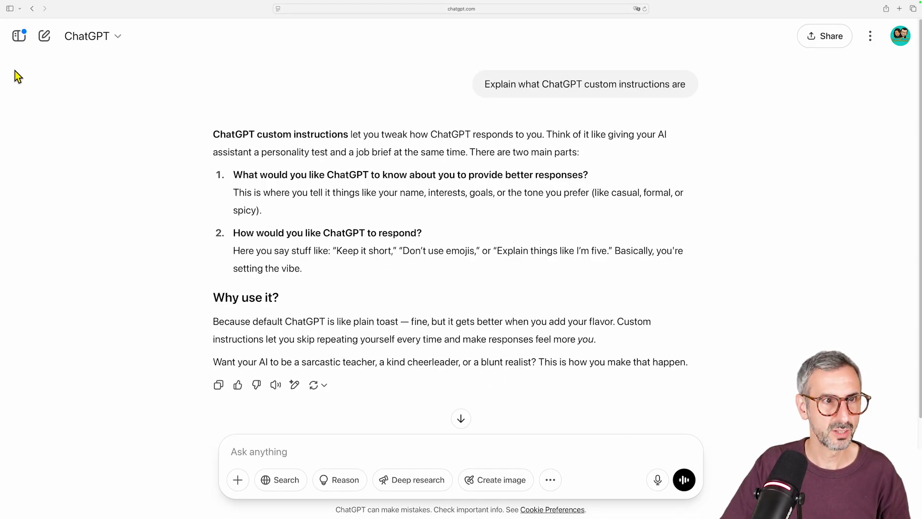
- In a new chat, submit "Pretend you're my creative partner. Brainstorm 3 ways to explain ChatGPT's Custom Instructions in a YouTube video."
left_click(44, 36)
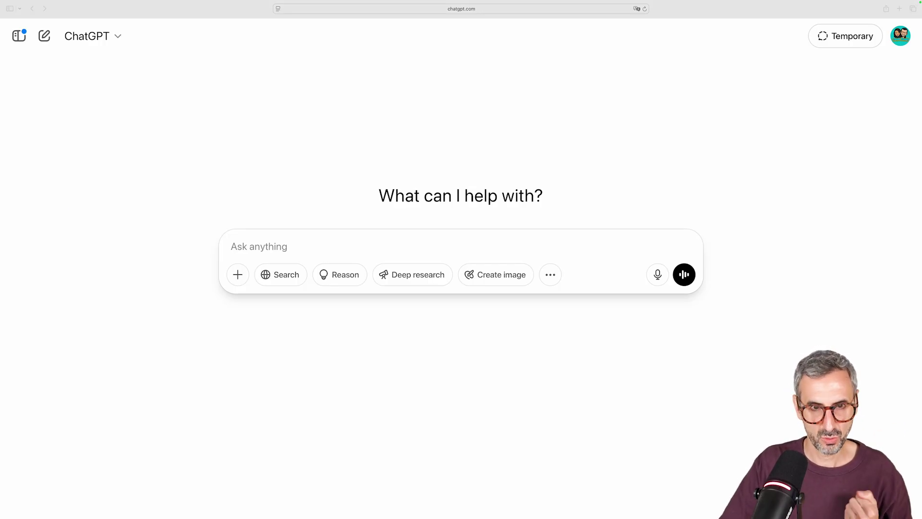
left_click(518, 248)
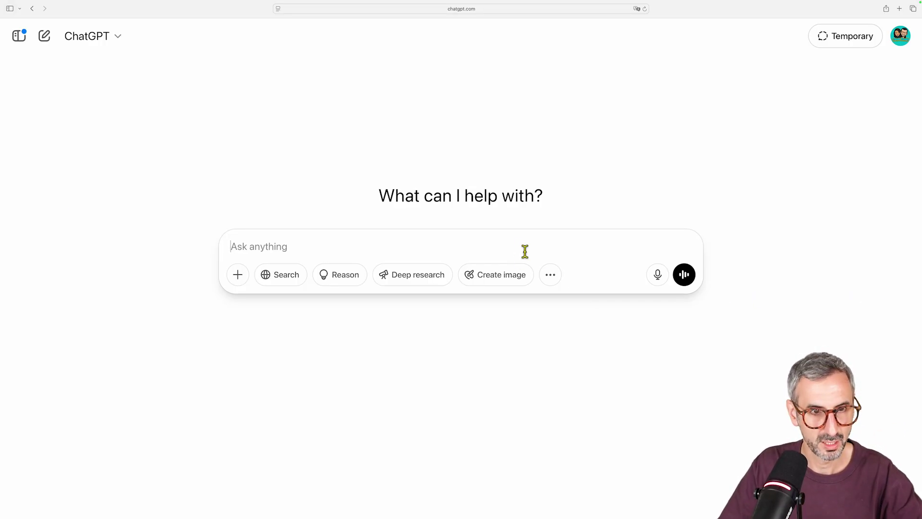
key("super+v")
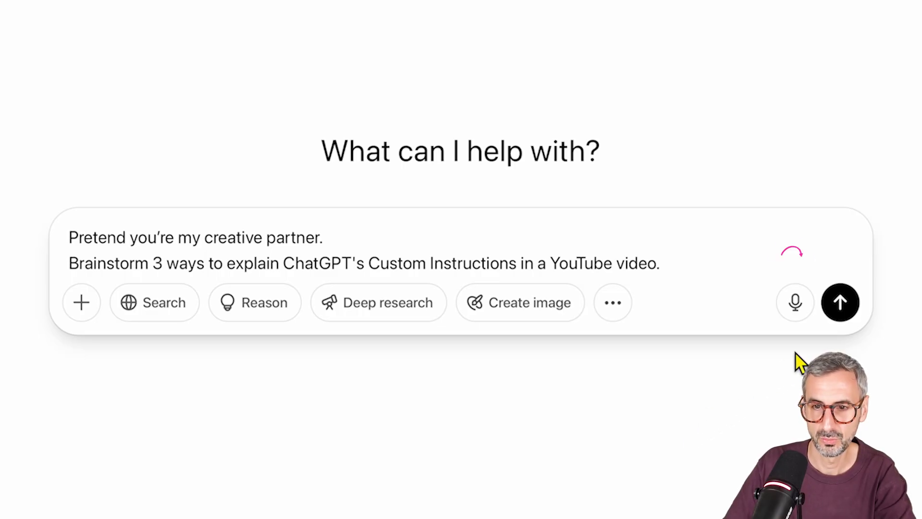
left_click(842, 301)
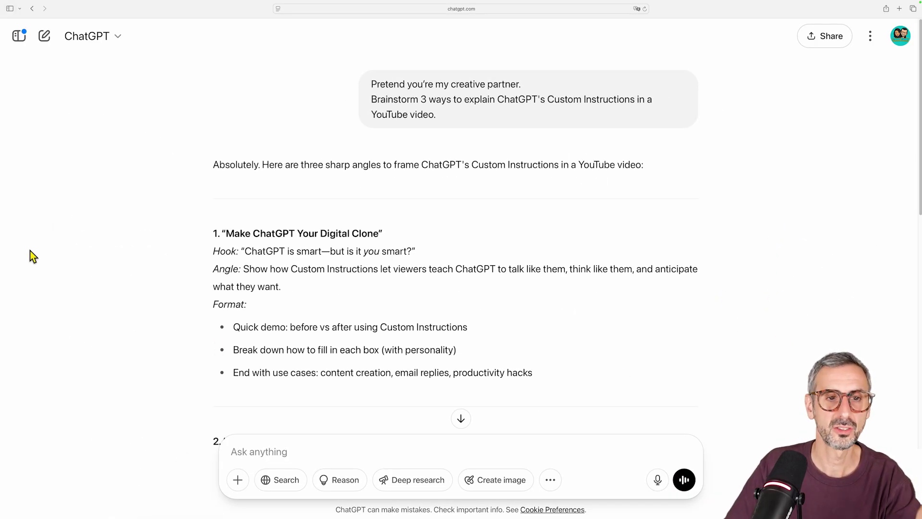
- Examine the first idea in the response for tone and format, highlighting the dash after "smart" in its hook
left_click_drag(318, 249, 331, 250)
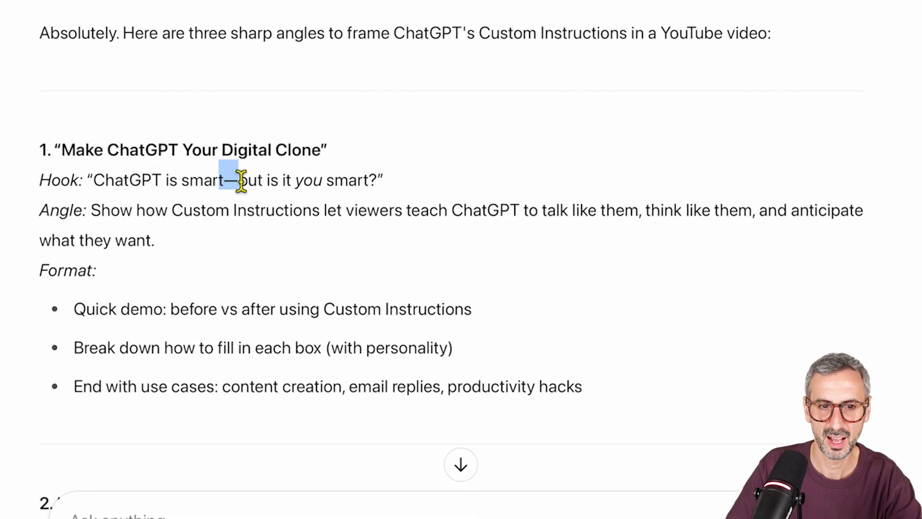
left_click(271, 206)
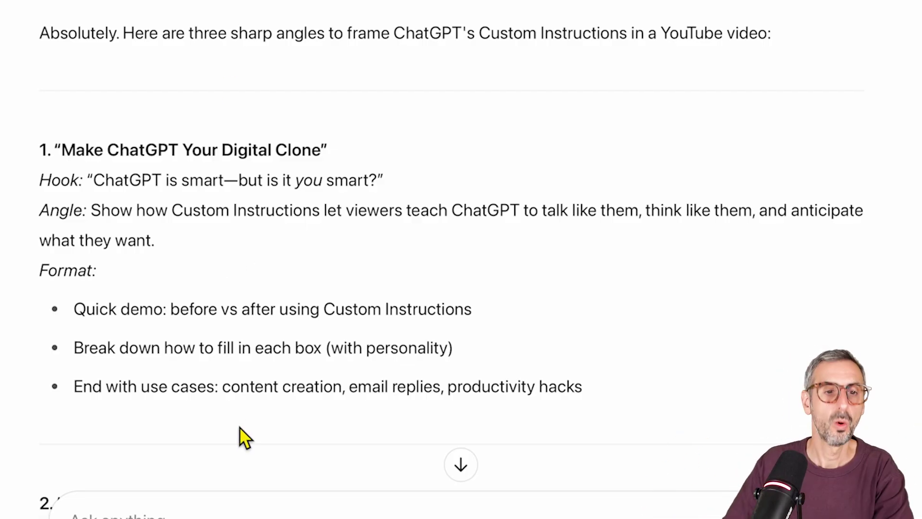
scroll(243, 308, "down", 4)
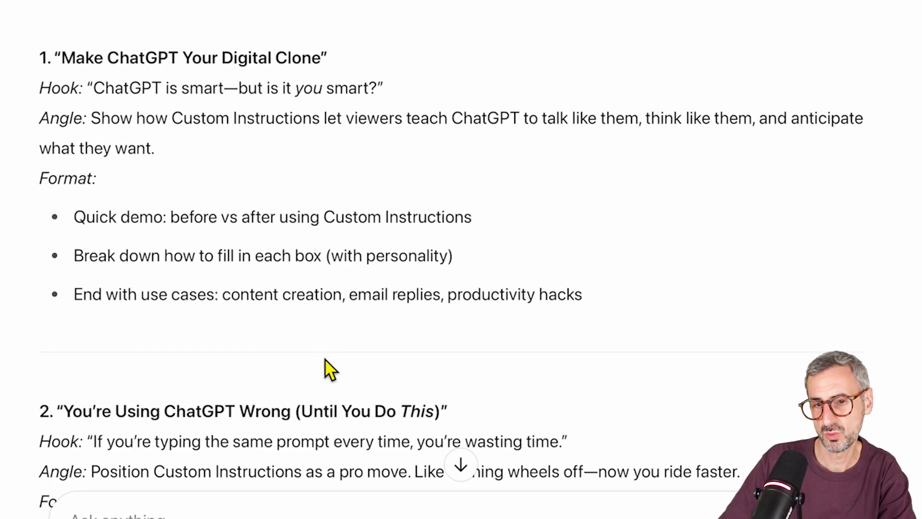
scroll(343, 313, "down", 2)
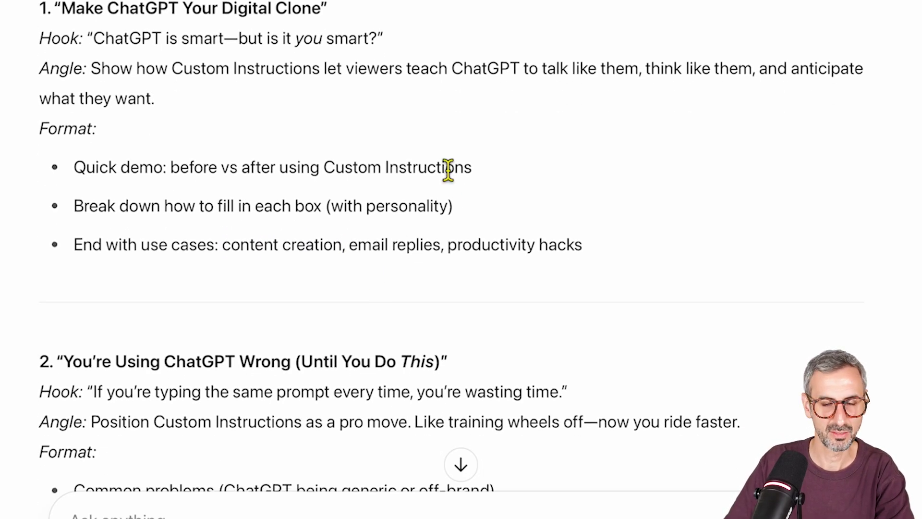
scroll(449, 171, "down", 2)
scroll(448, 166, "down", 2)
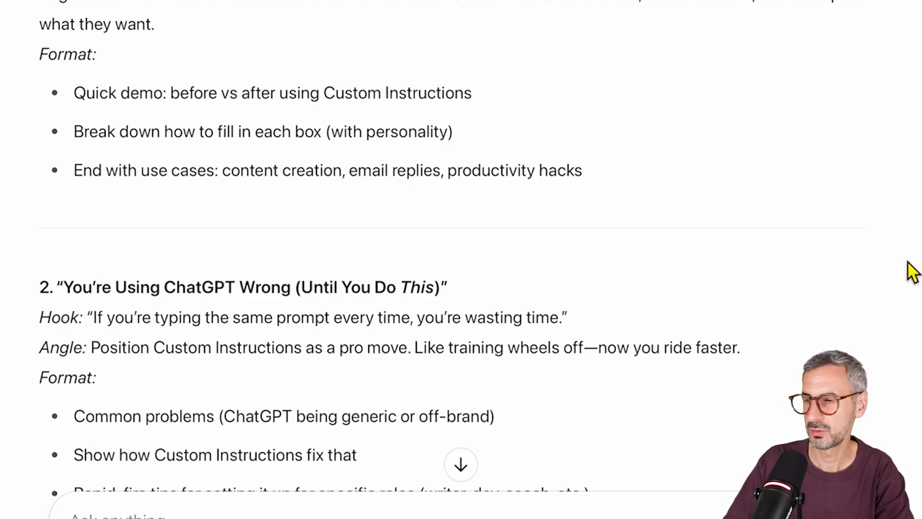
- Read the second and third ideas through to the end of the response, highlighting the "Hook:" label in the second idea
scroll(98, 265, "down", 1)
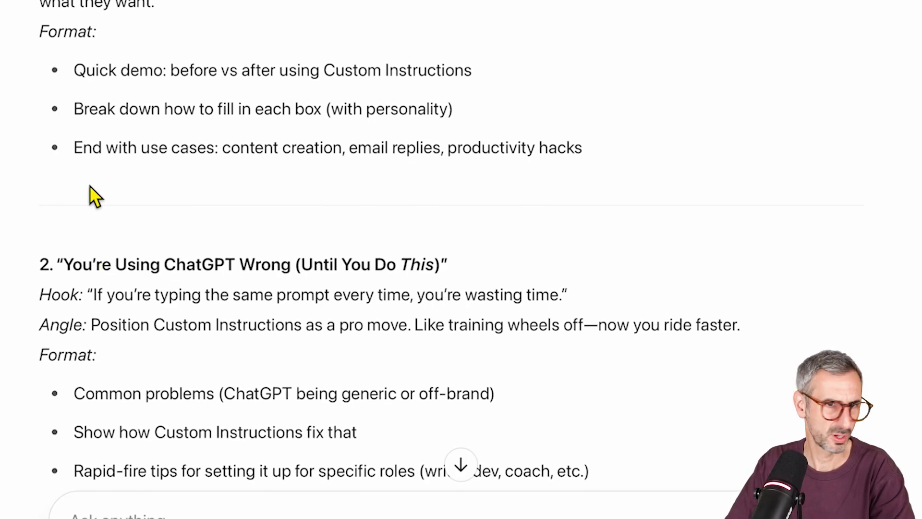
scroll(176, 23, "down", 1)
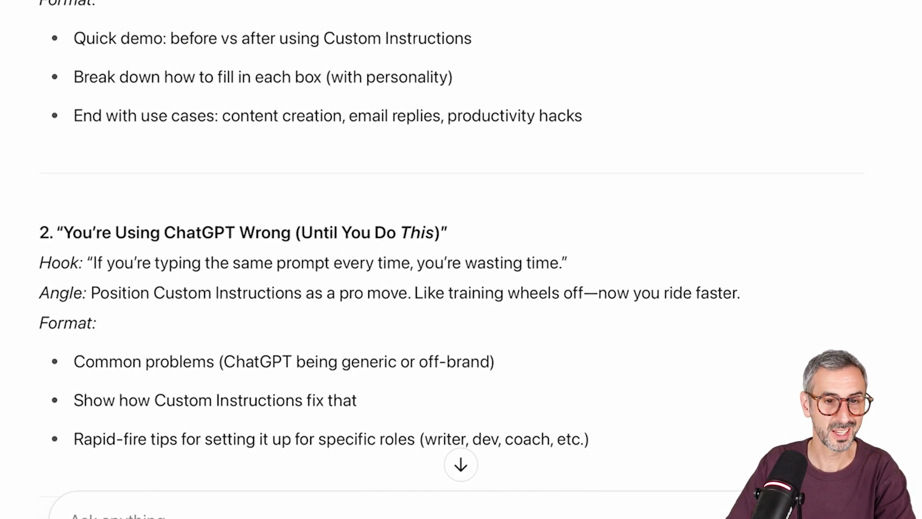
scroll(50, 246, "down", 1)
scroll(115, 240, "down", 1)
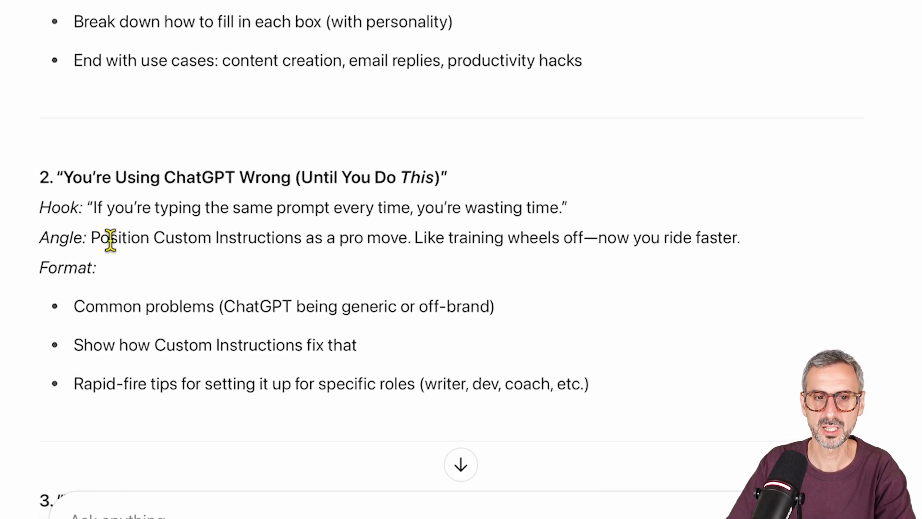
scroll(33, 202, "down", 1)
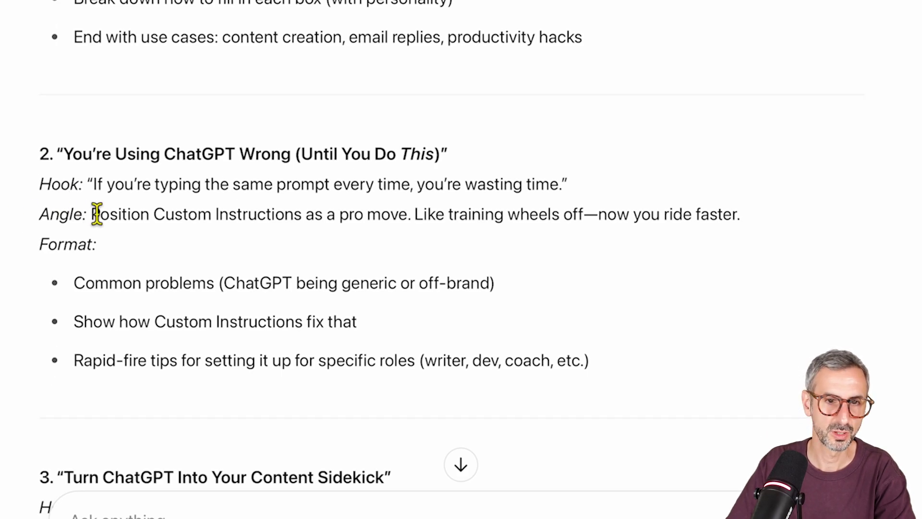
scroll(98, 224, "down", 1)
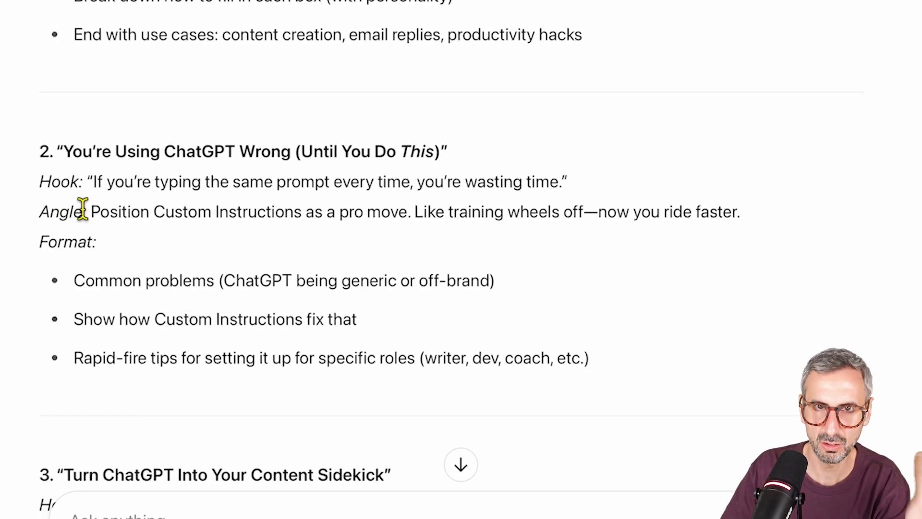
left_click_drag(40, 183, 86, 185)
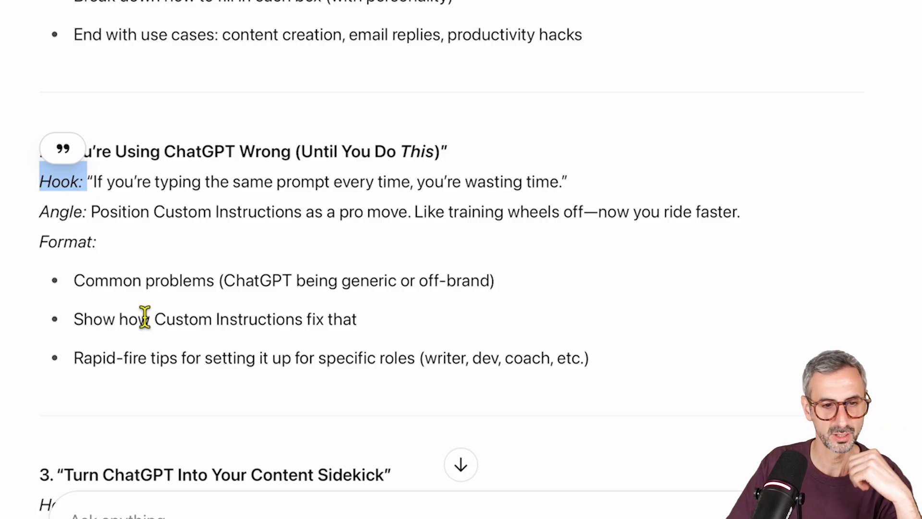
scroll(144, 321, "down", 5)
scroll(147, 327, "down", 2)
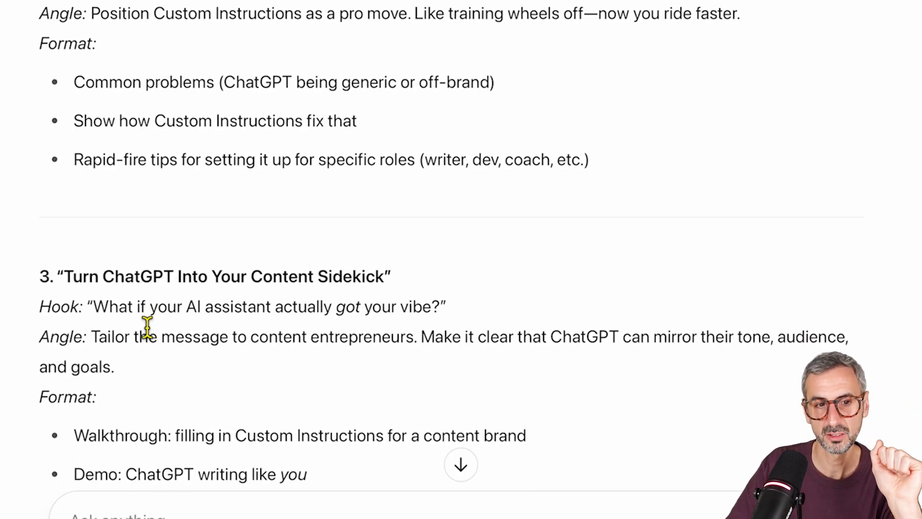
scroll(164, 308, "down", 3)
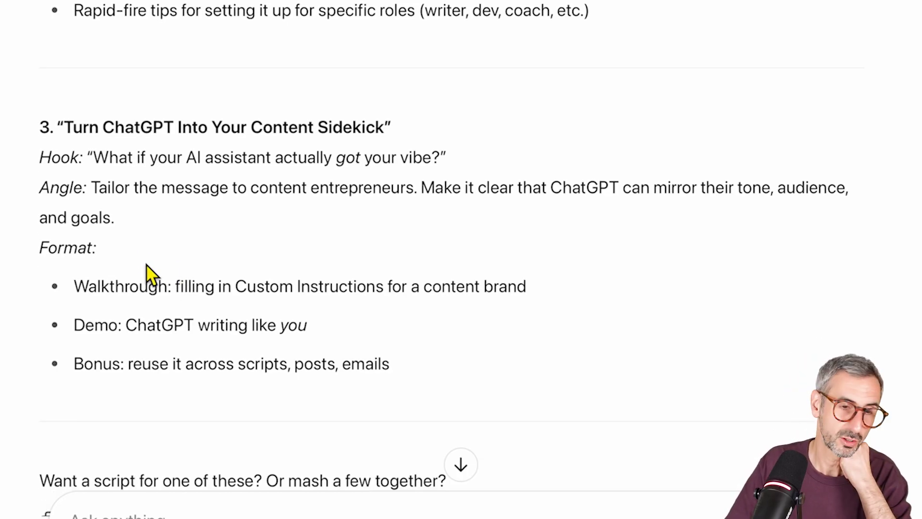
scroll(147, 259, "down", 1)
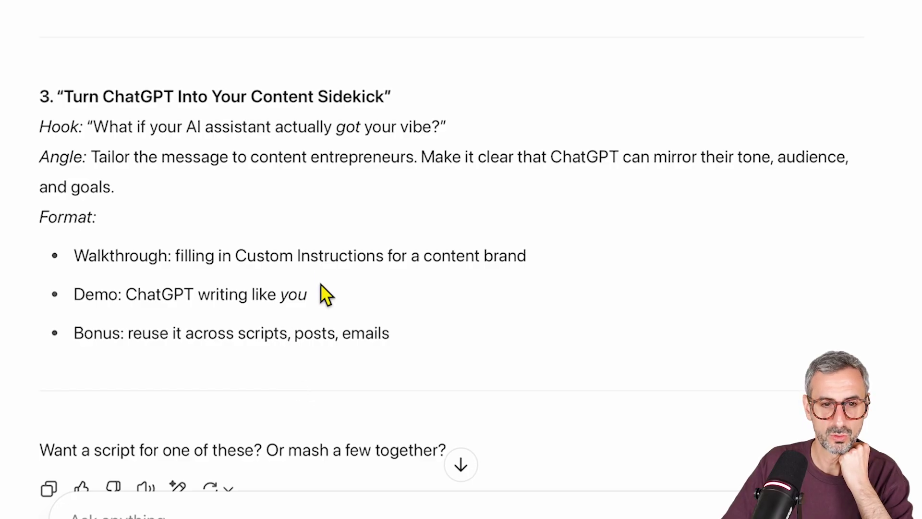
scroll(446, 300, "down", 4)
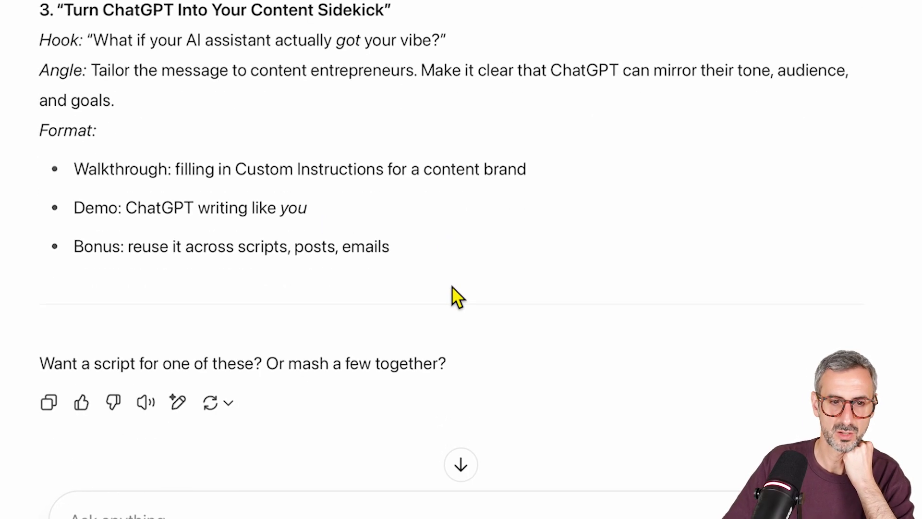